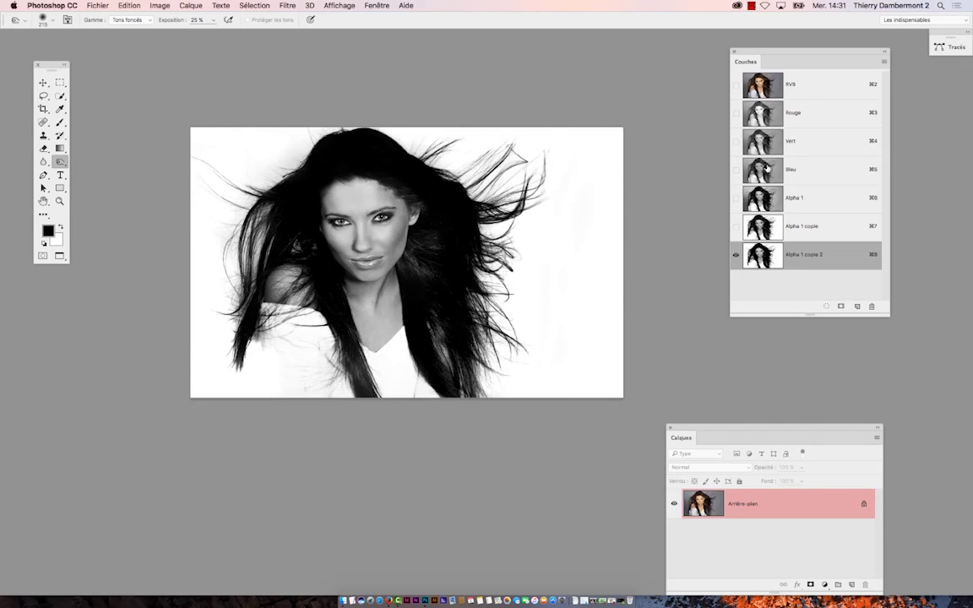
# Shift the Channels panel slightly left and drag its corner to lengthen the channel list
pyautogui.moveTo(762, 55); pyautogui.dragTo(708, 52)
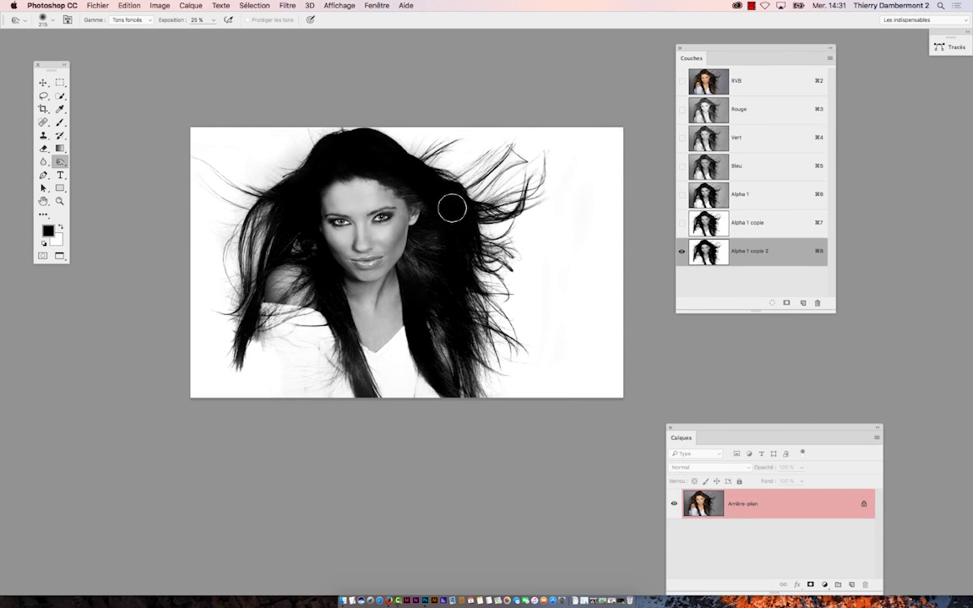
pyautogui.scroll(1, 326, 252)
pyautogui.scroll(2, 325, 251)
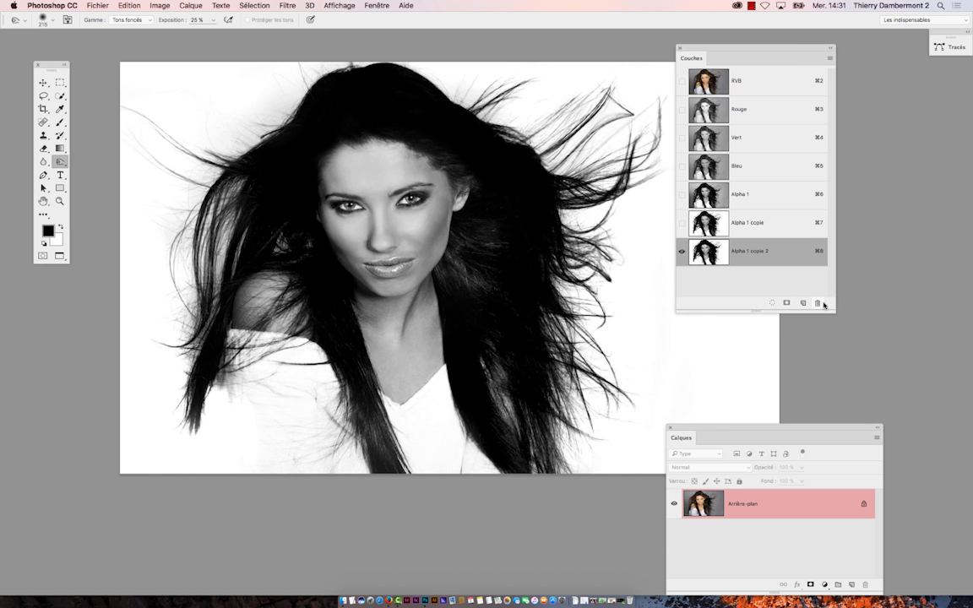
pyautogui.moveTo(832, 309); pyautogui.dragTo(855, 384)
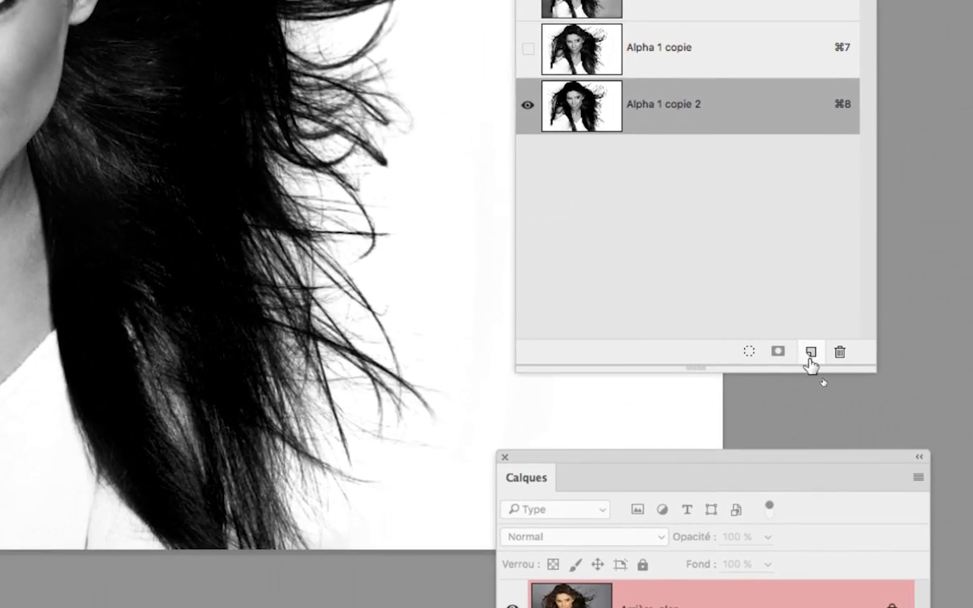
# Create a new black Alpha 2 channel and show the RVB composite beneath it
pyautogui.click(810, 355)
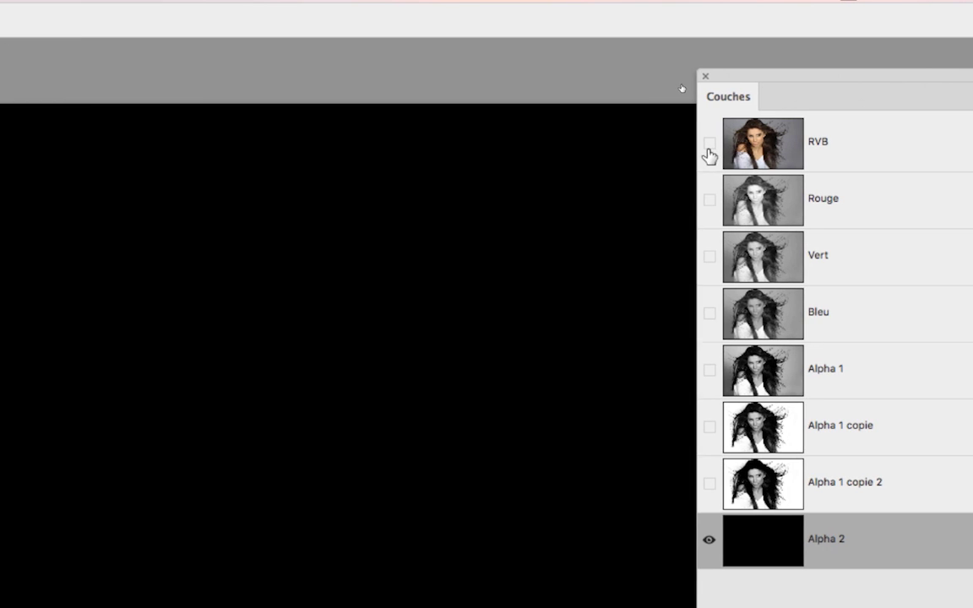
pyautogui.click(709, 143)
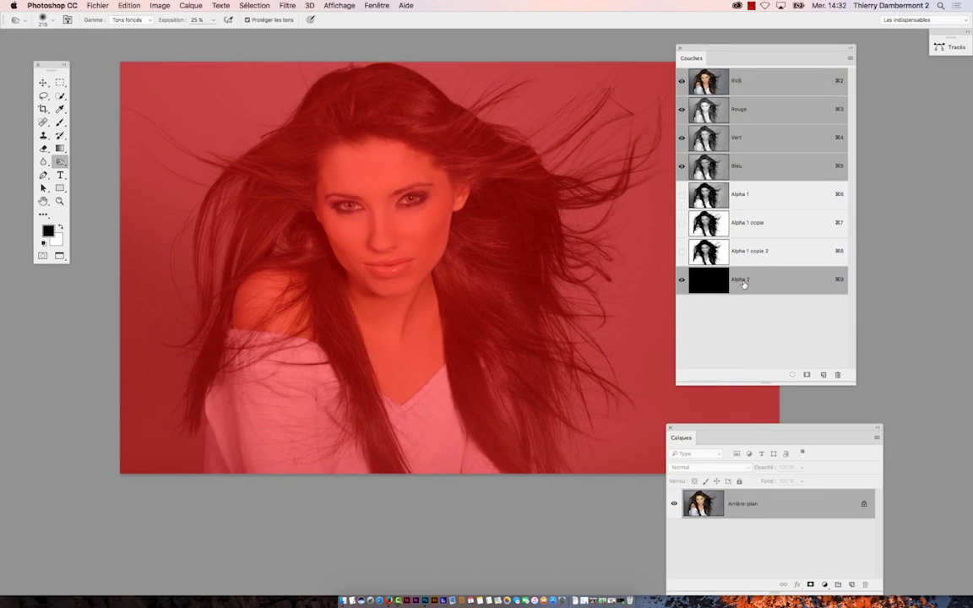
# Set Alpha 2's overlay colour to blue (2828de) and show the RVB composite under it
pyautogui.doubleClick(717, 285)
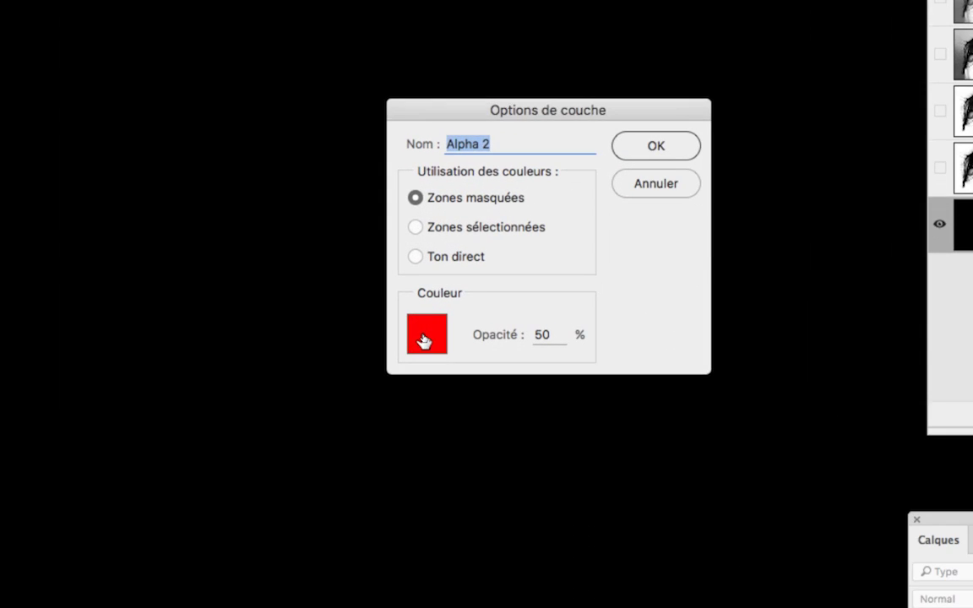
pyautogui.click(425, 338)
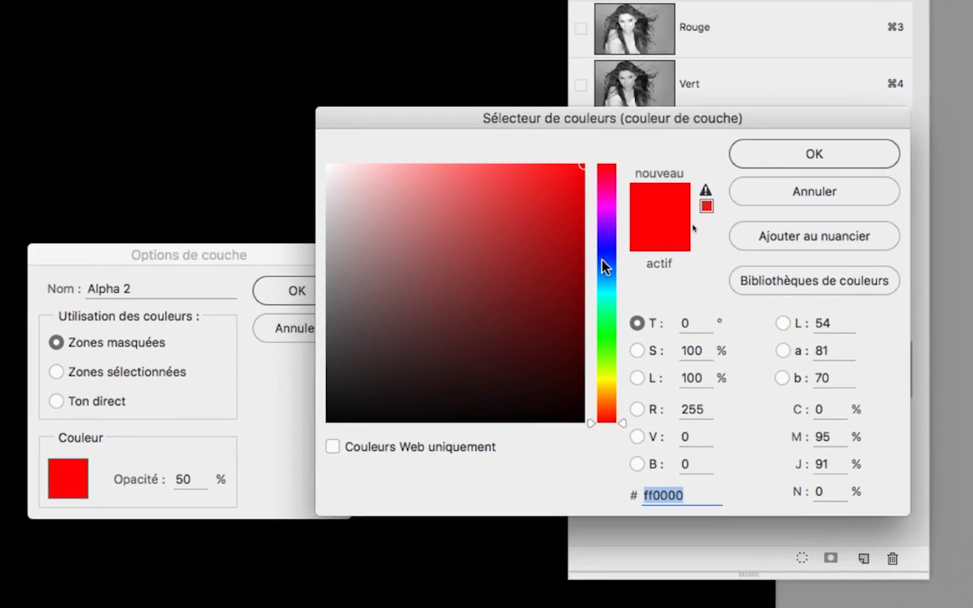
pyautogui.click(605, 251)
pyautogui.click(492, 267)
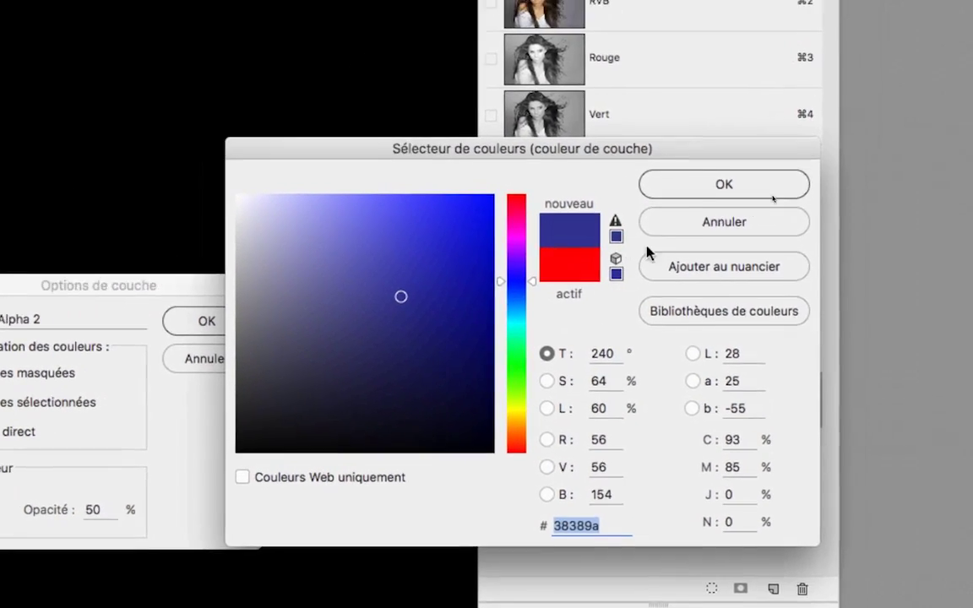
pyautogui.click(538, 198)
pyautogui.click(773, 196)
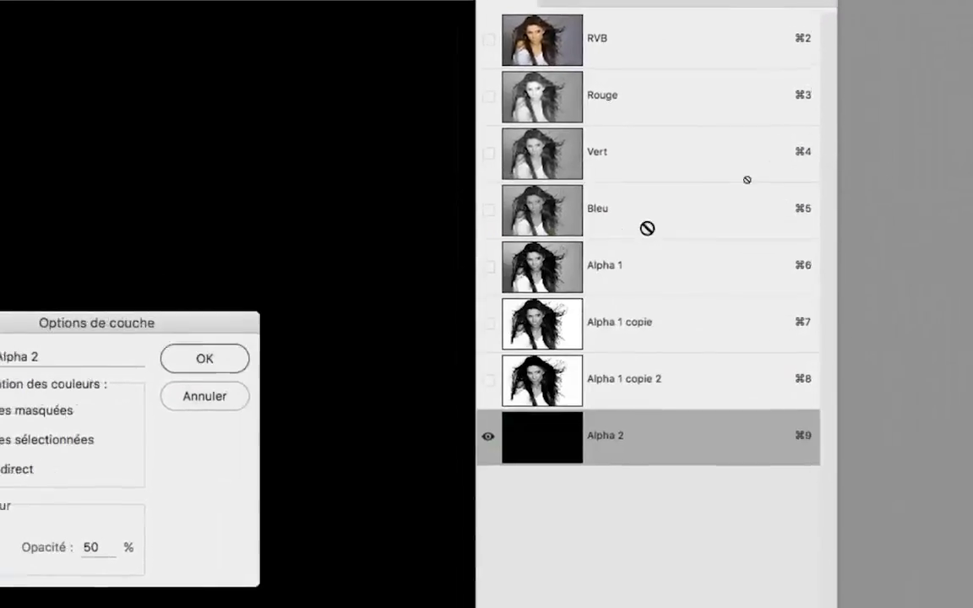
pyautogui.click(338, 333)
pyautogui.click(599, 169)
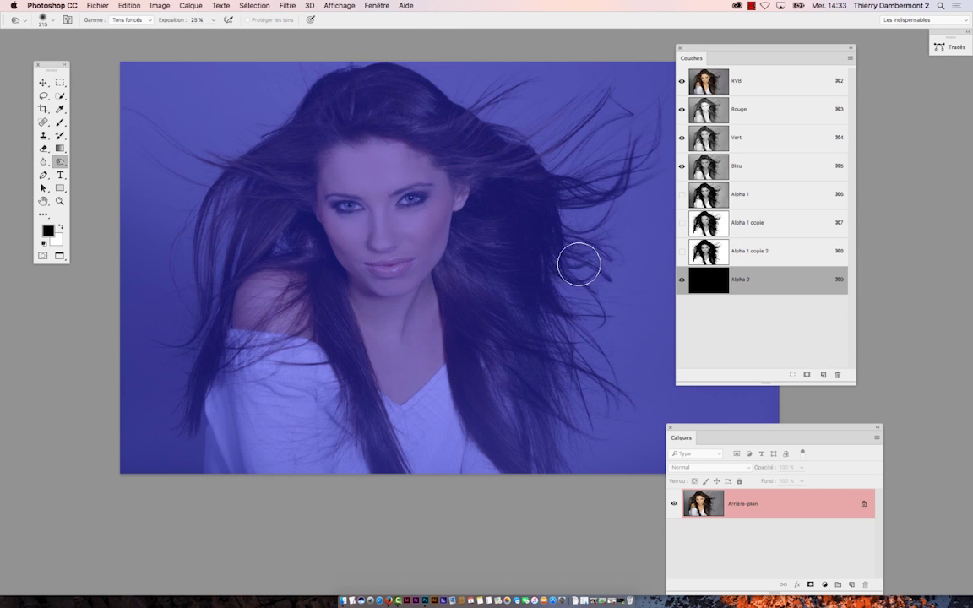
# Pan the view of the photo slightly to the right
pyautogui.moveTo(510, 232); pyautogui.dragTo(558, 232)
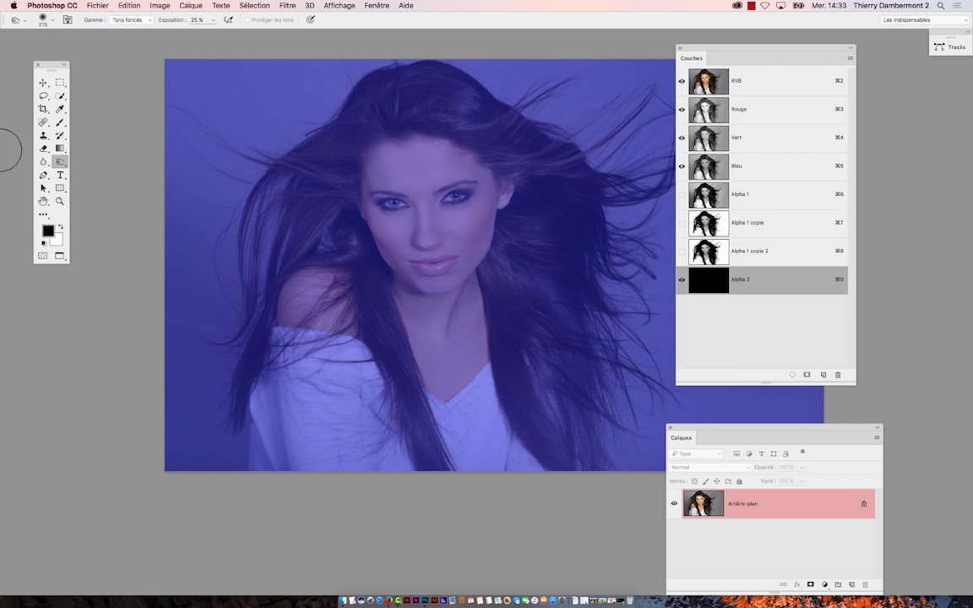
# Zoom in, set a roughly 31 px brush, and paint white along the shoulder edge
pyautogui.click(61, 123)
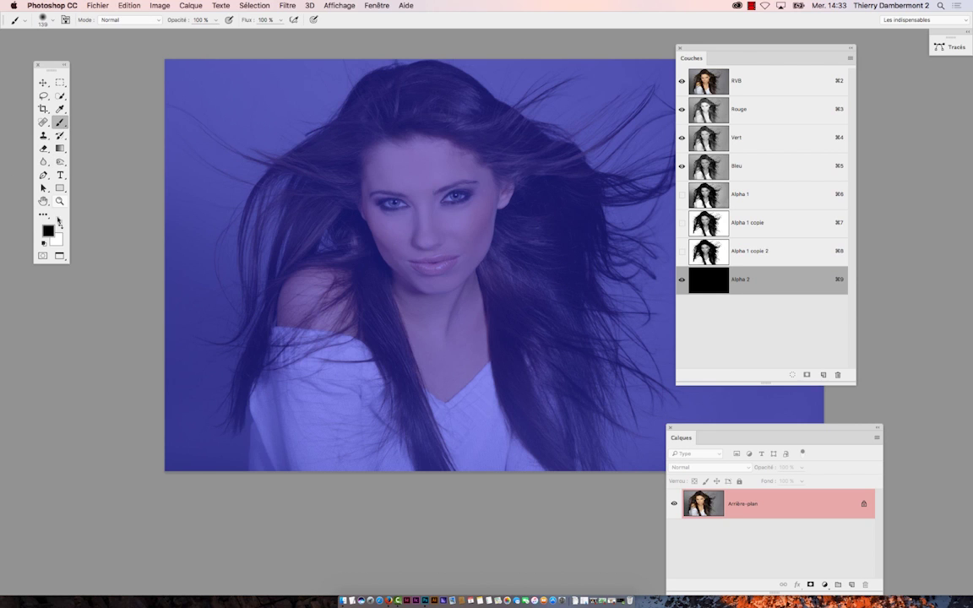
pyautogui.scroll(1, 262, 402)
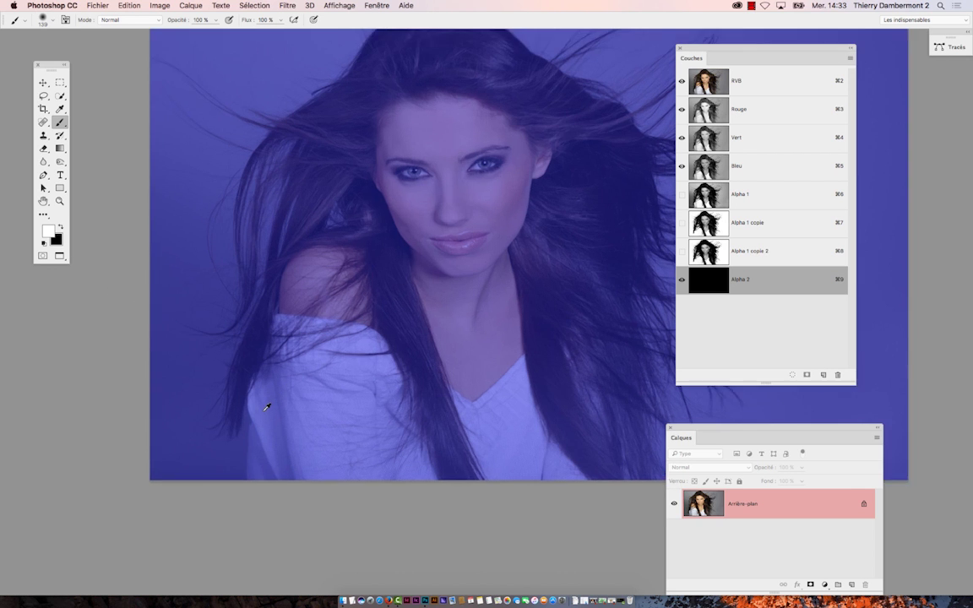
pyautogui.scroll(2, 262, 402)
pyautogui.moveTo(265, 403); pyautogui.dragTo(239, 453)
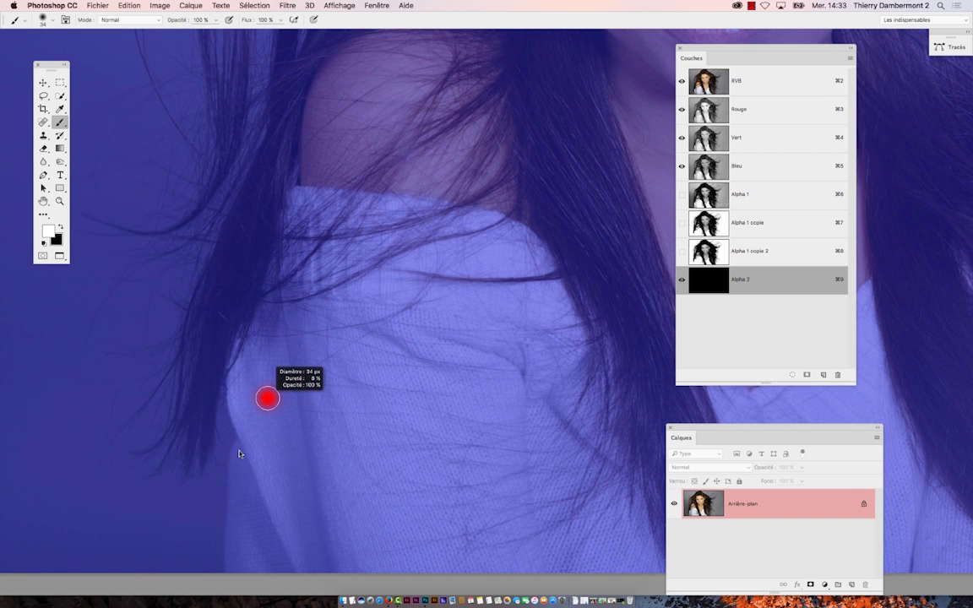
pyautogui.scroll(2, 263, 276)
pyautogui.scroll(1, 274, 278)
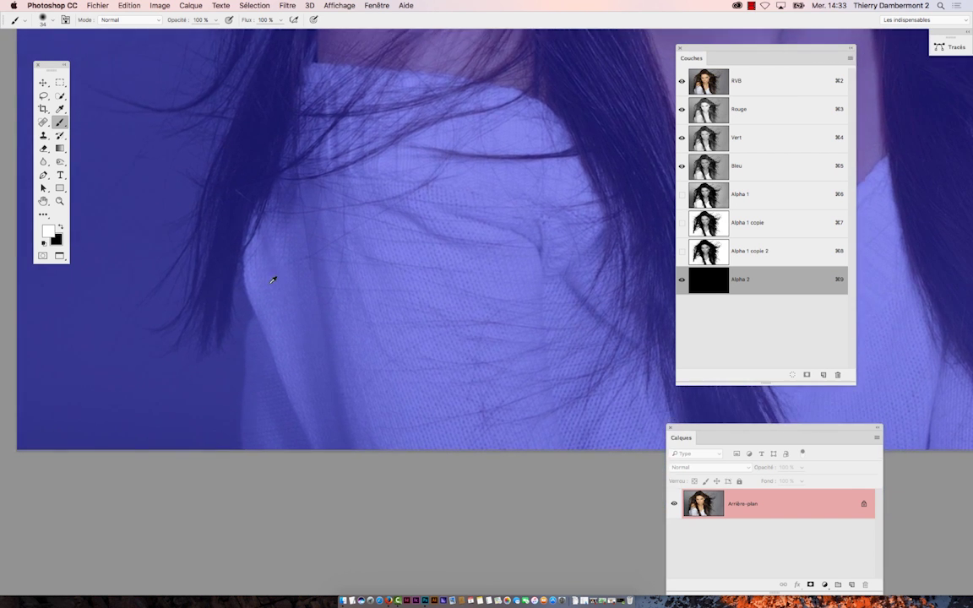
pyautogui.scroll(1, 272, 283)
pyautogui.scroll(-2, 272, 283)
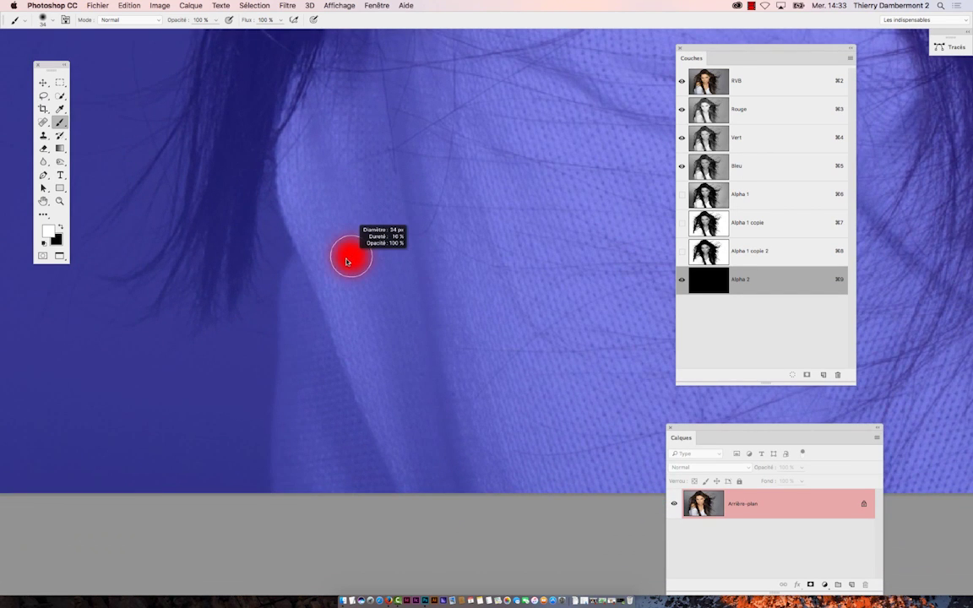
pyautogui.moveTo(347, 253); pyautogui.dragTo(343, 321)
pyautogui.moveTo(289, 108)
pyautogui.mouseDown()
pyautogui.moveTo(302, 198)
pyautogui.moveTo(296, 185)
pyautogui.moveTo(317, 250)
pyautogui.moveTo(293, 311)
pyautogui.moveTo(293, 510)
pyautogui.mouseUp()
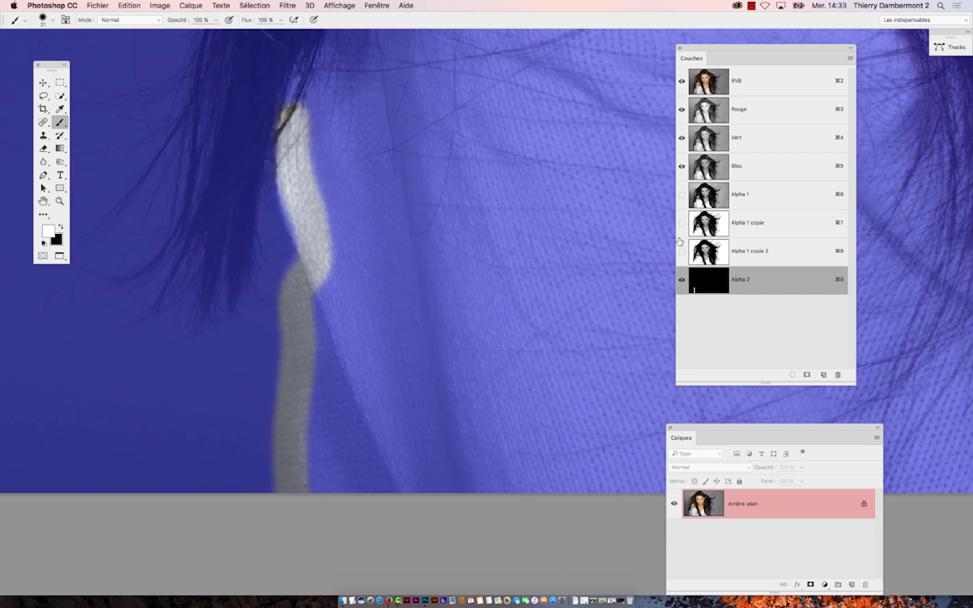
pyautogui.click(682, 278)
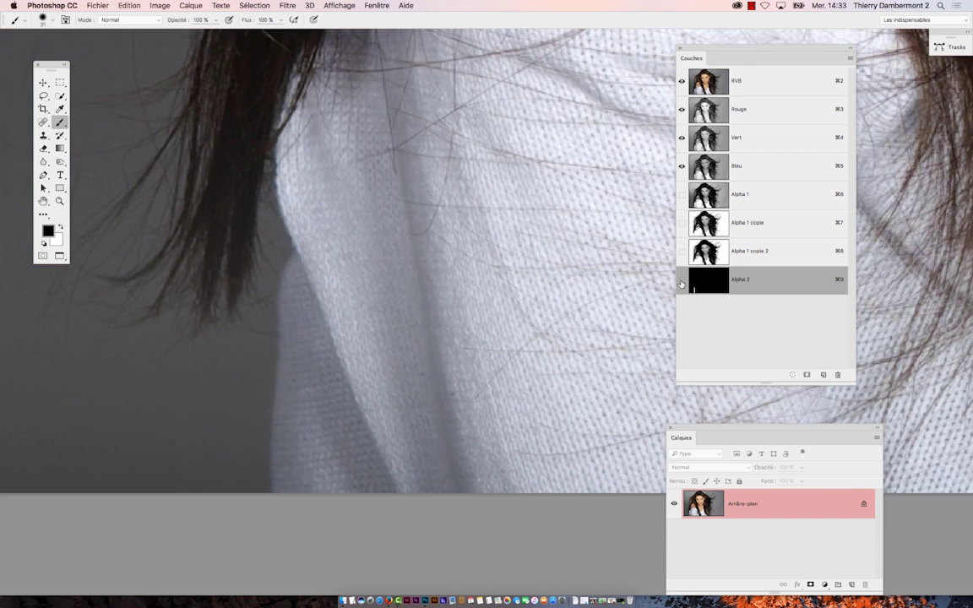
pyautogui.click(682, 281)
pyautogui.click(682, 280)
pyautogui.click(682, 280)
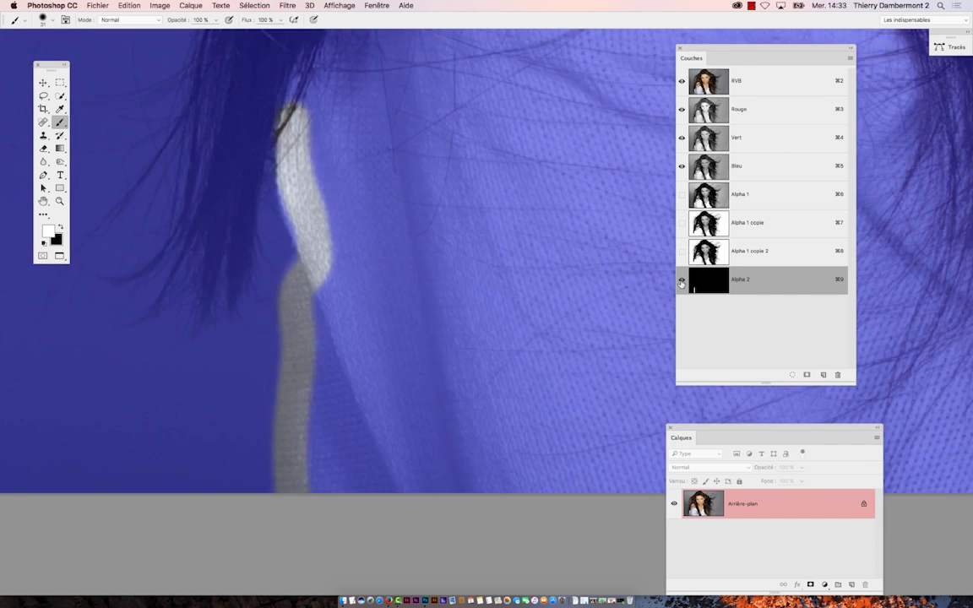
pyautogui.click(682, 280)
pyautogui.click(682, 281)
pyautogui.click(682, 280)
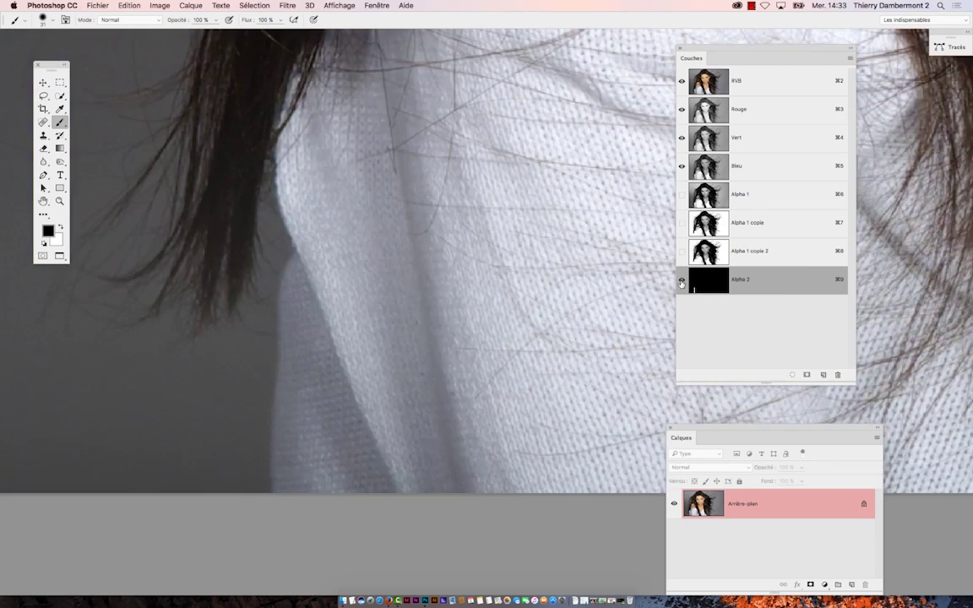
pyautogui.click(682, 280)
pyautogui.click(682, 280)
pyautogui.click(682, 280)
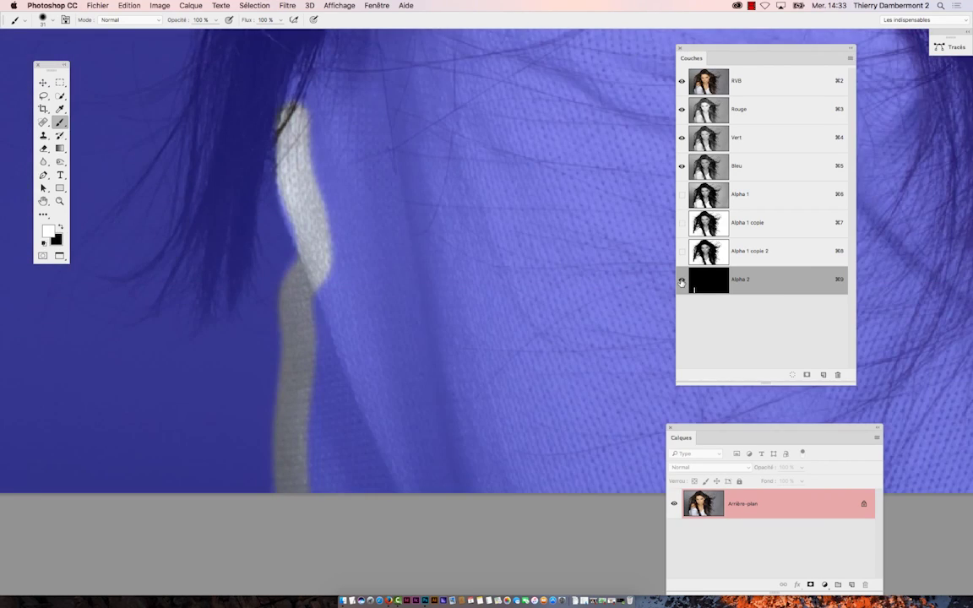
pyautogui.click(682, 280)
pyautogui.click(682, 281)
pyautogui.press('x')
pyautogui.click(682, 281)
pyautogui.click(682, 280)
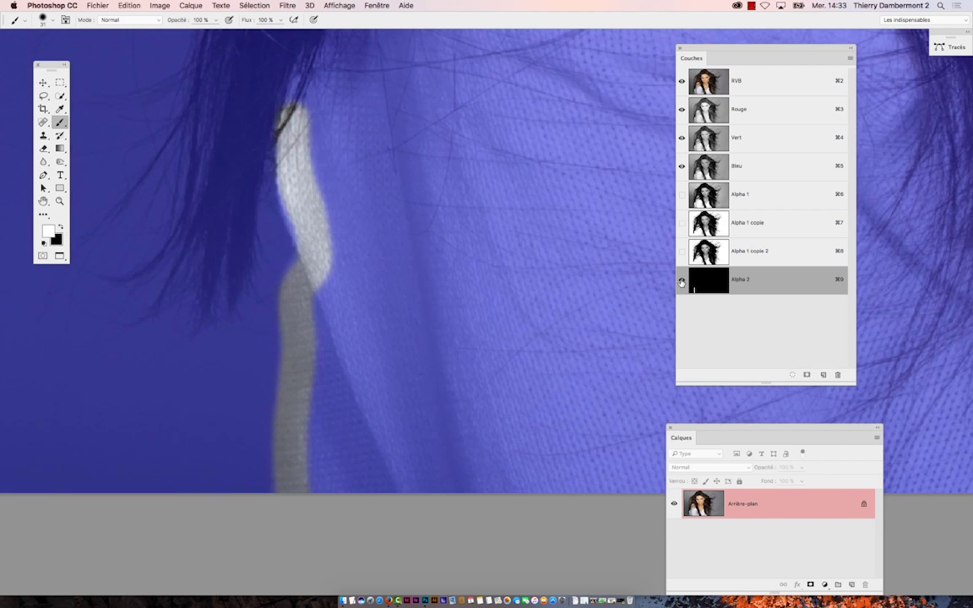
pyautogui.keyDown('alt'); pyautogui.click(414, 271); pyautogui.keyUp('alt')
pyautogui.keyDown('alt'); pyautogui.click(422, 271); pyautogui.keyUp('alt')
pyautogui.keyDown('alt'); pyautogui.click(427, 267); pyautogui.keyUp('alt')
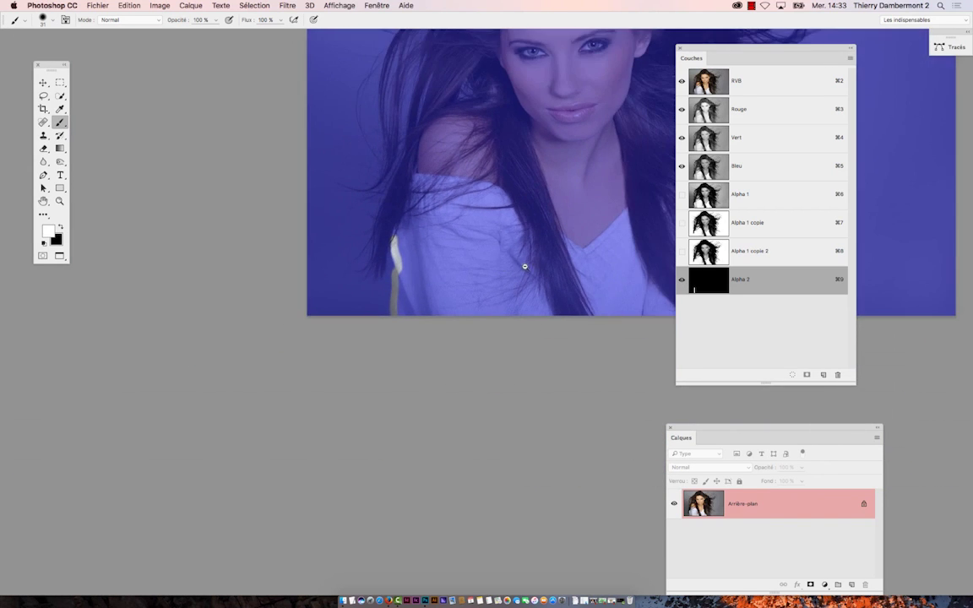
pyautogui.keyDown('alt'); pyautogui.click(389, 282); pyautogui.keyUp('alt')
# Paint white along the hairline and down the right edge of the face and hair
pyautogui.scroll(2, 380, 224)
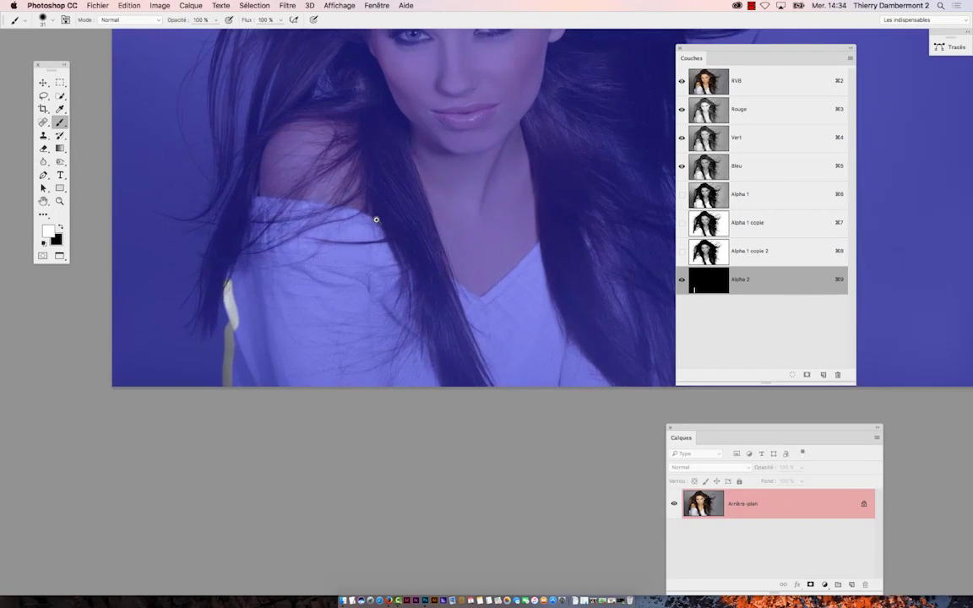
pyautogui.scroll(2, 401, 217)
pyautogui.scroll(2, 423, 342)
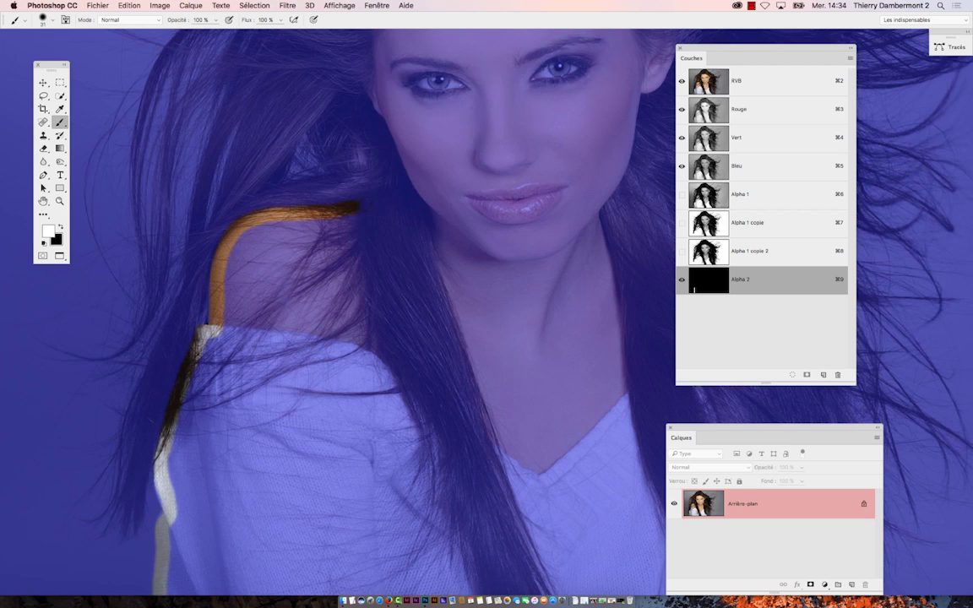
pyautogui.moveTo(397, 226)
pyautogui.mouseDown()
pyautogui.moveTo(388, 336)
pyautogui.moveTo(381, 220)
pyautogui.mouseUp()
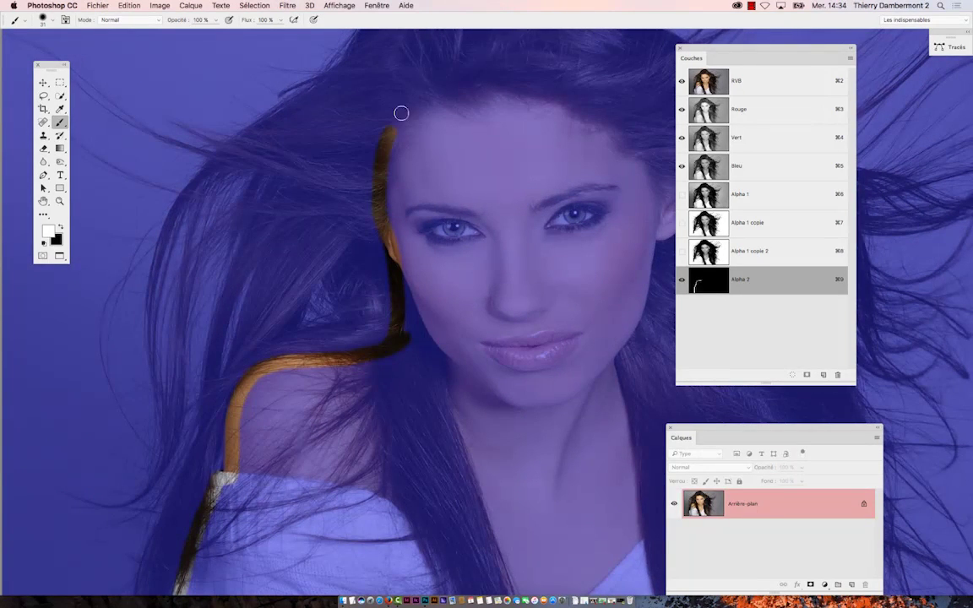
pyautogui.moveTo(402, 112); pyautogui.dragTo(498, 88)
pyautogui.moveTo(545, 173); pyautogui.dragTo(343, 137)
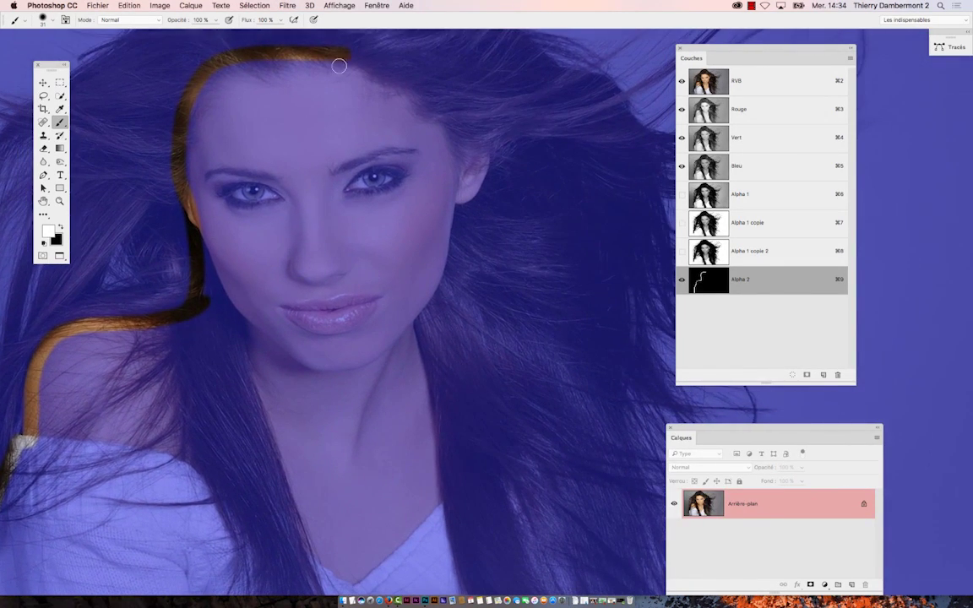
pyautogui.moveTo(464, 118)
pyautogui.mouseDown()
pyautogui.moveTo(438, 207)
pyautogui.moveTo(386, 172)
pyautogui.mouseUp()
pyautogui.moveTo(407, 93); pyautogui.dragTo(419, 209)
pyautogui.moveTo(428, 264)
pyautogui.mouseDown()
pyautogui.moveTo(460, 468)
pyautogui.moveTo(484, 270)
pyautogui.mouseUp()
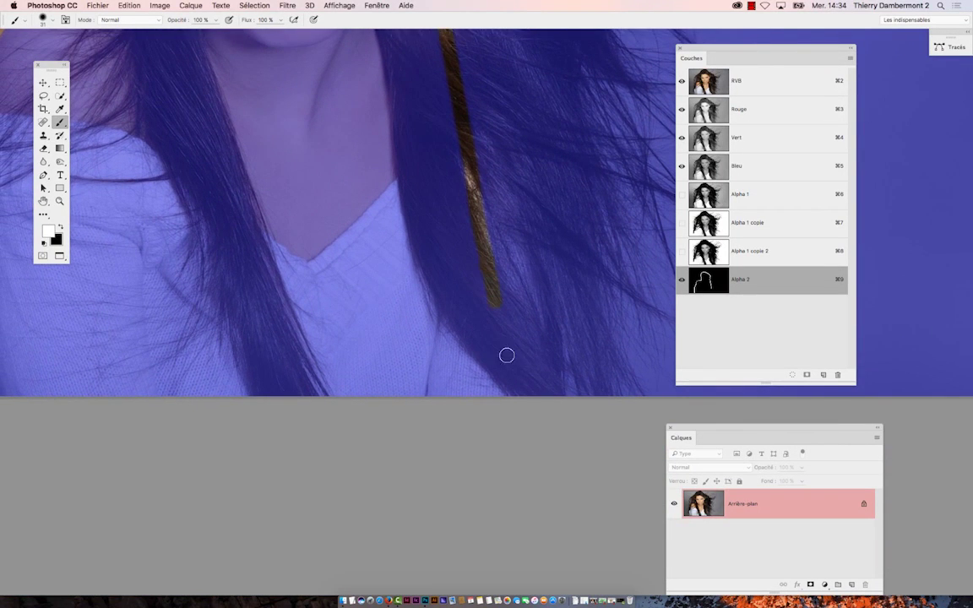
# Close the outline along the image's bottom edge, then zoom out to view the whole image
pyautogui.press('super+minus')
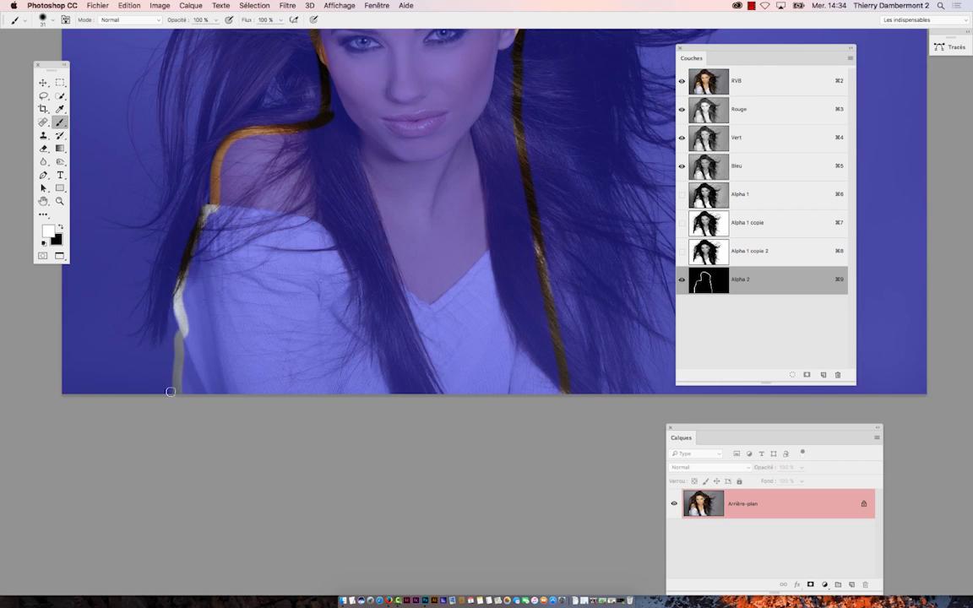
pyautogui.moveTo(184, 392); pyautogui.dragTo(245, 433)
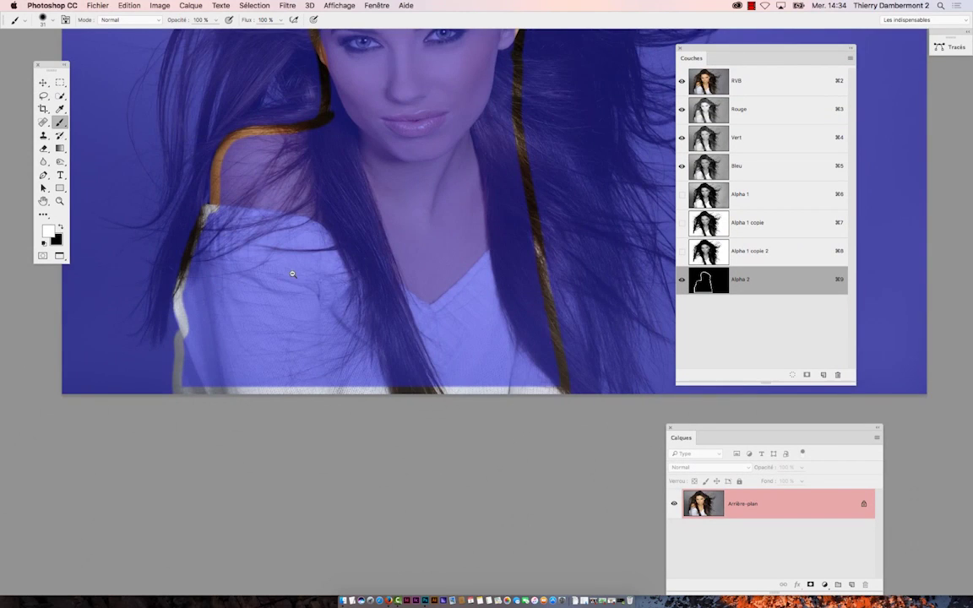
pyautogui.keyDown('alt'); pyautogui.click(293, 273); pyautogui.keyUp('alt')
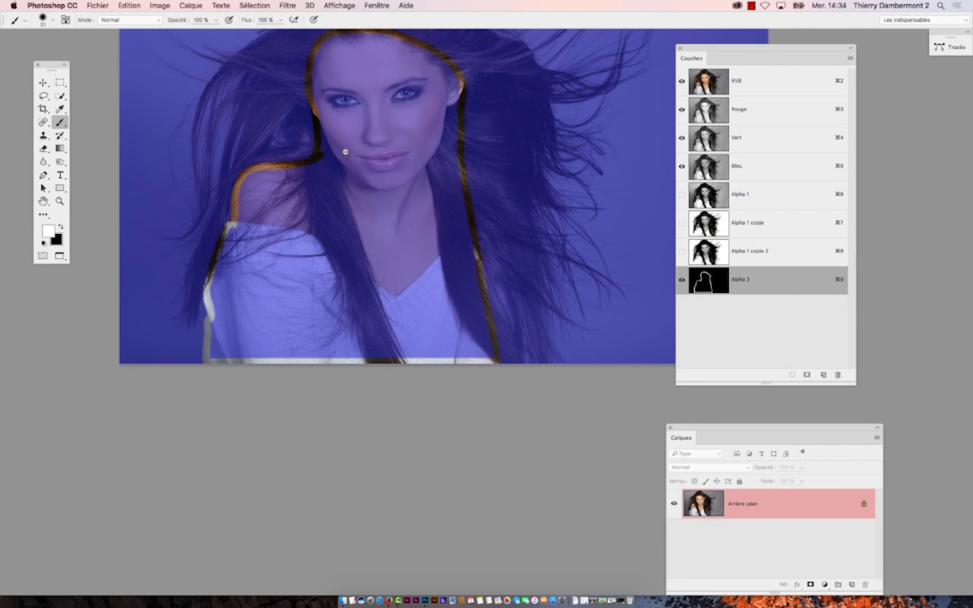
pyautogui.press('super+plus')
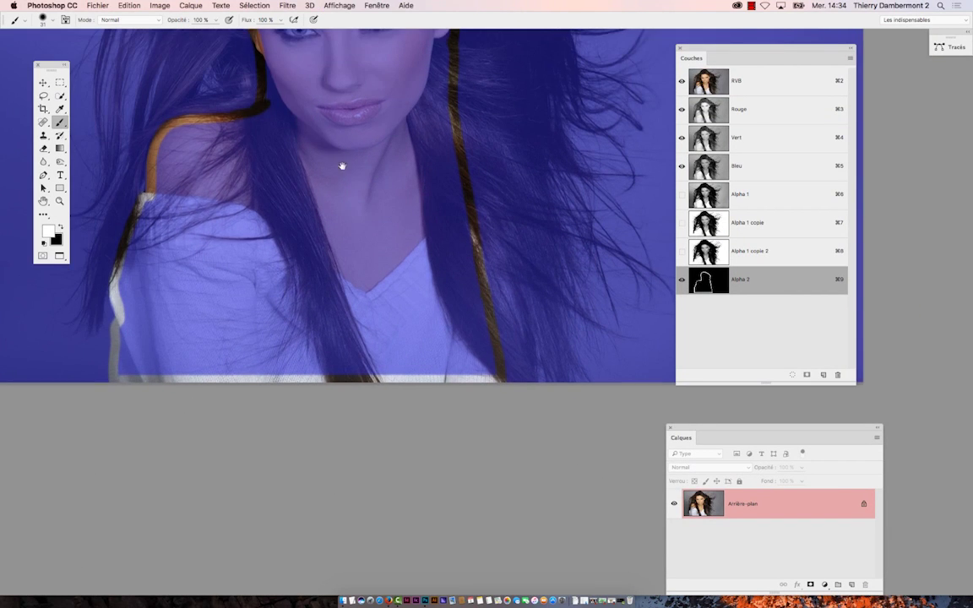
pyautogui.press('super+plus')
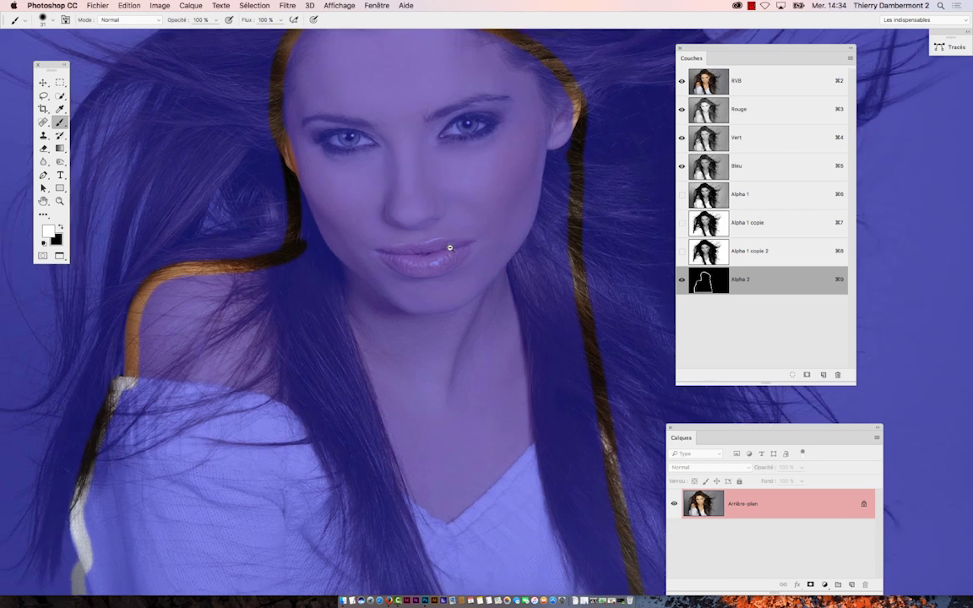
pyautogui.press('super+minus')
pyautogui.press('super+minus')
# Swap to black foreground, hide the RVB composite to show Alpha 2 alone, and reposition the tools
pyautogui.press('x')
pyautogui.click(681, 84)
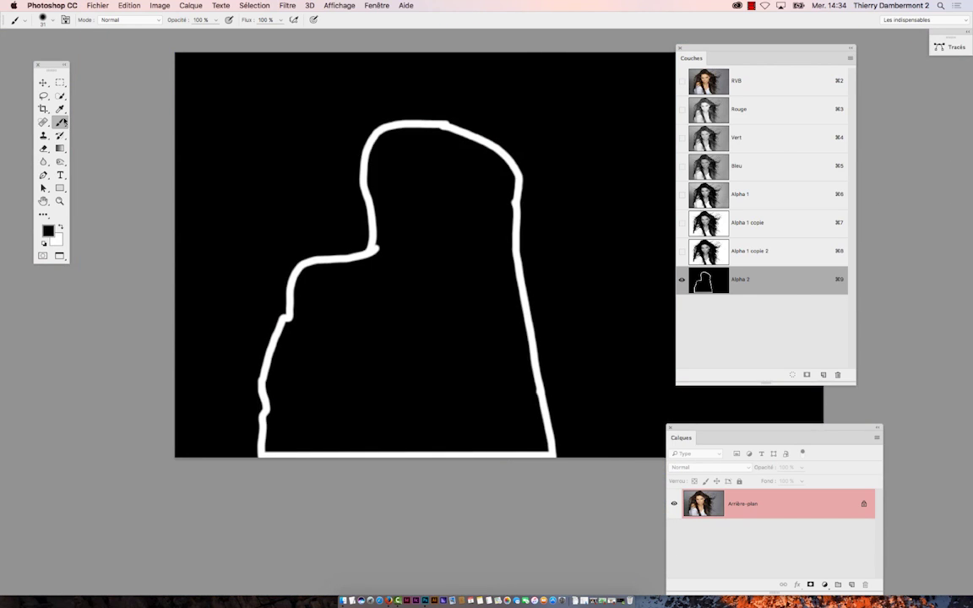
pyautogui.moveTo(56, 65); pyautogui.dragTo(181, 222)
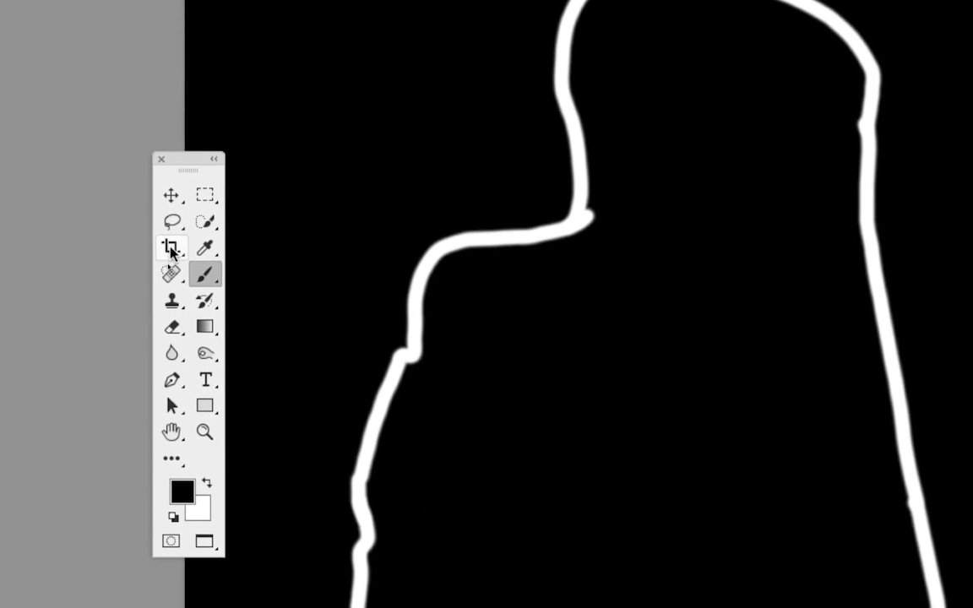
# Switch to the Magic Wand tool and toggle the colour image to compare it with the mask
pyautogui.rightClick(183, 242)
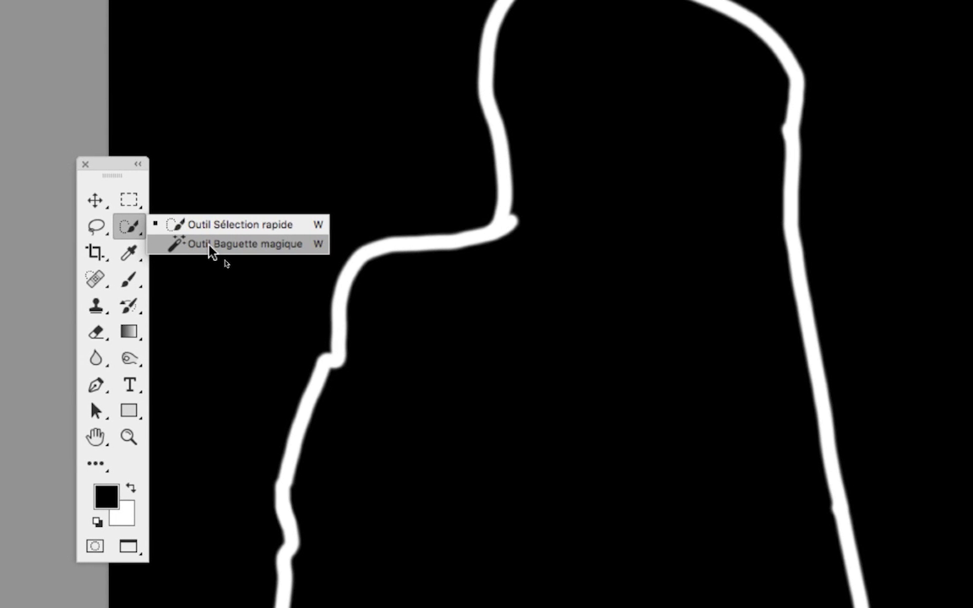
pyautogui.click(209, 251)
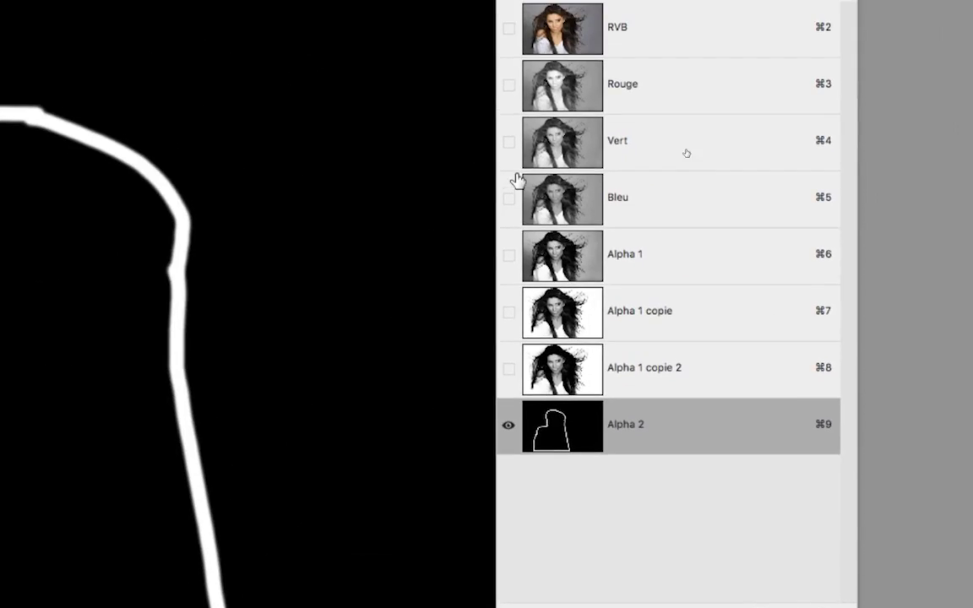
pyautogui.click(515, 127)
pyautogui.click(514, 128)
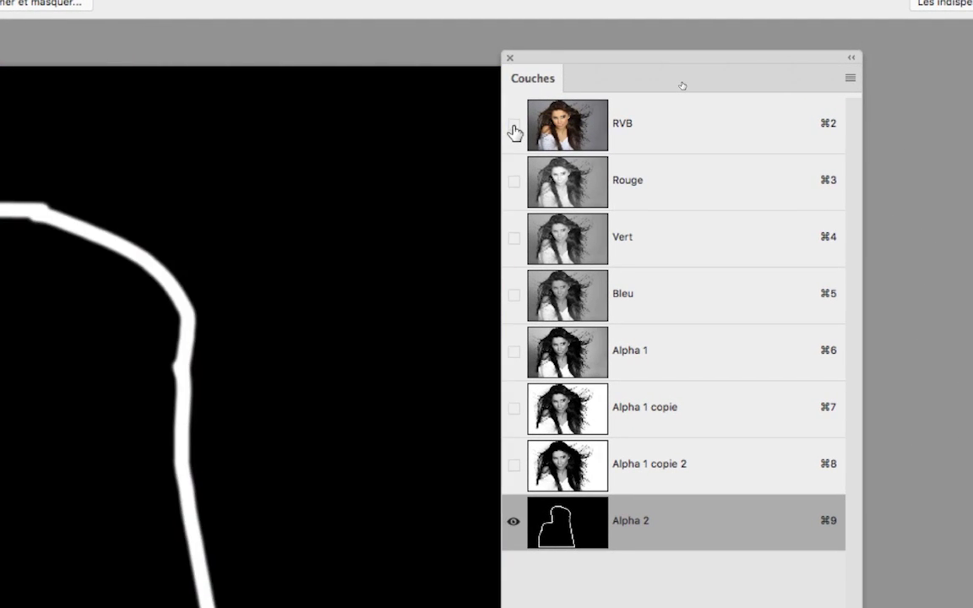
pyautogui.click(514, 128)
pyautogui.click(515, 130)
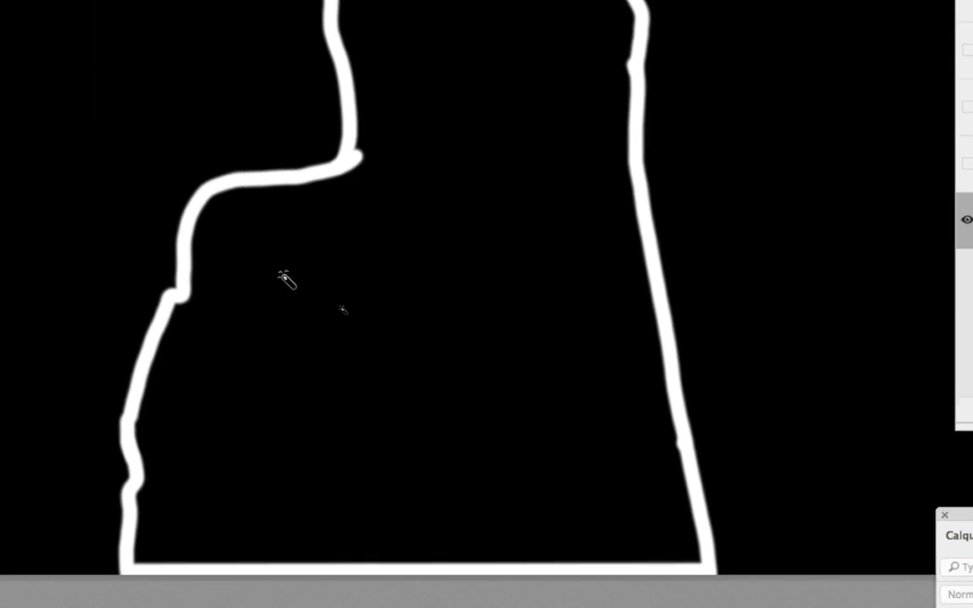
# Magic Wand-select the black interior enclosed by the white silhouette outline
pyautogui.click(287, 283)
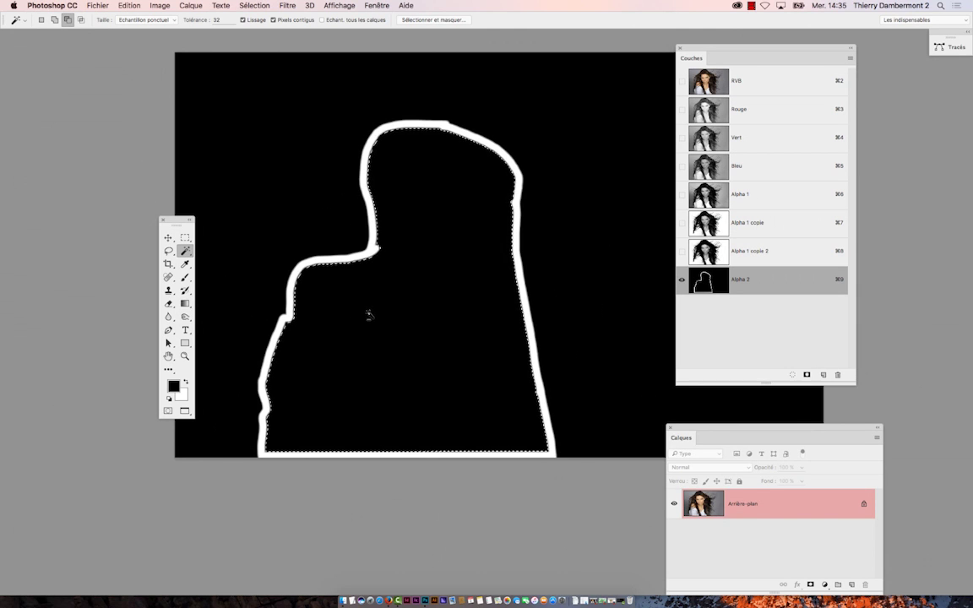
pyautogui.scroll(-3, 344, 310)
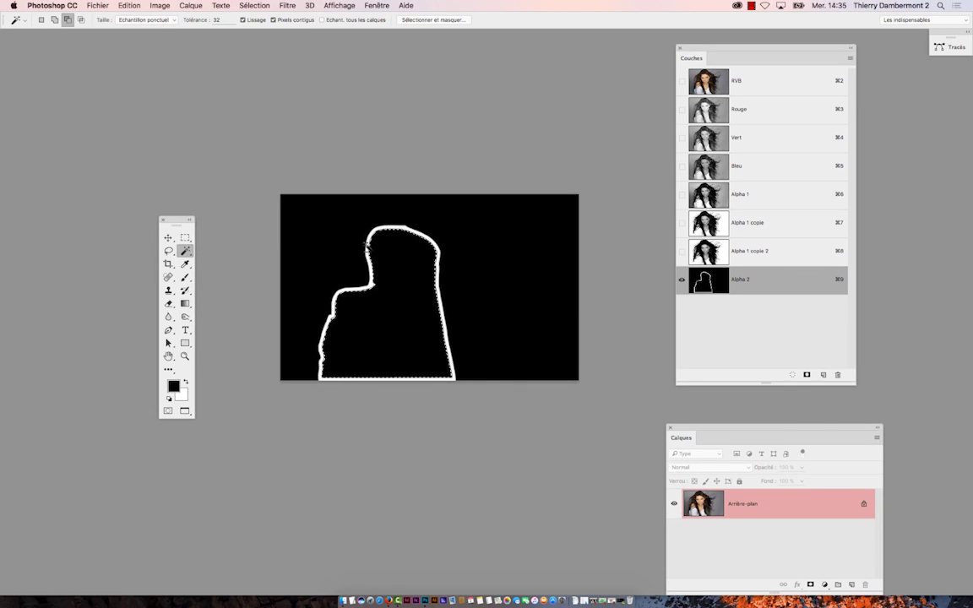
pyautogui.scroll(3, 367, 245)
pyautogui.scroll(3, 380, 247)
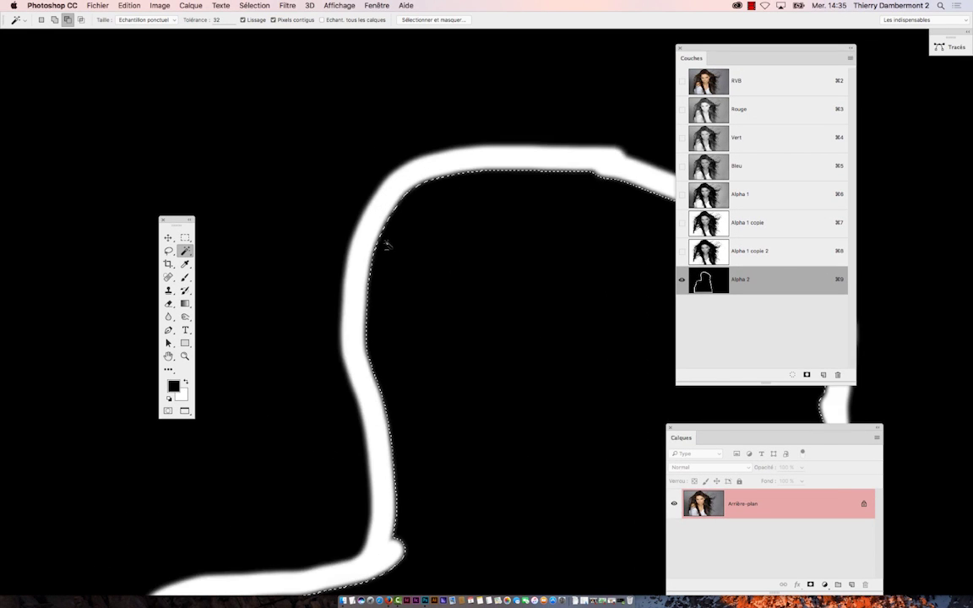
pyautogui.scroll(3, 380, 246)
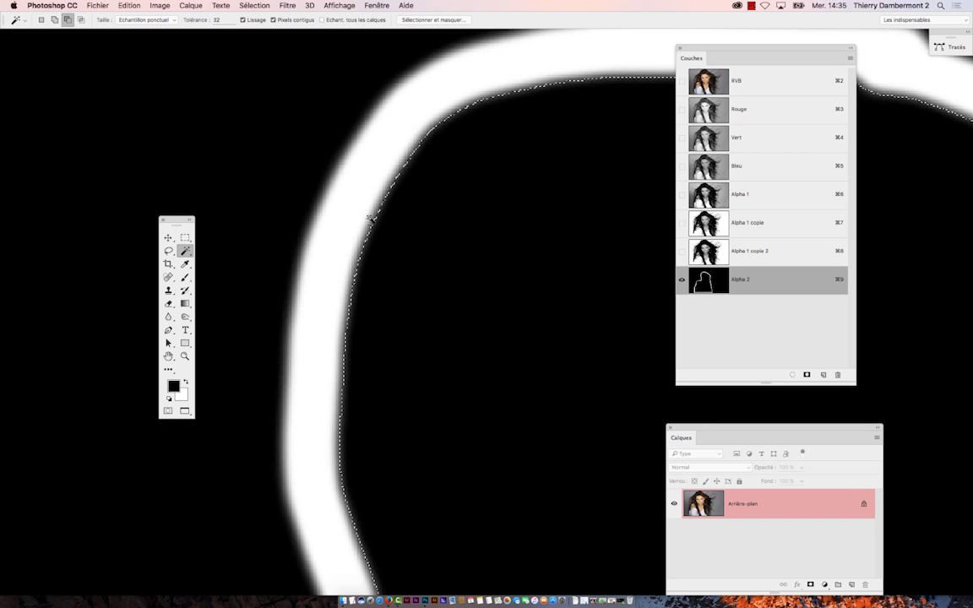
pyautogui.scroll(2, 372, 245)
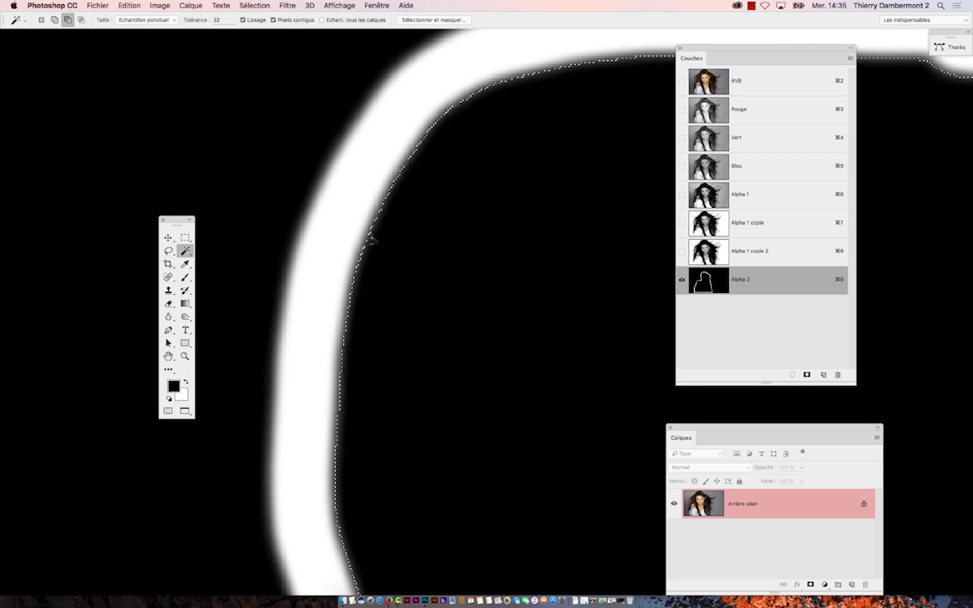
# Expand the selection by 10 pixels with Sélection > Modifier > Dilater
pyautogui.click(250, 5)
pyautogui.moveTo(271, 142)
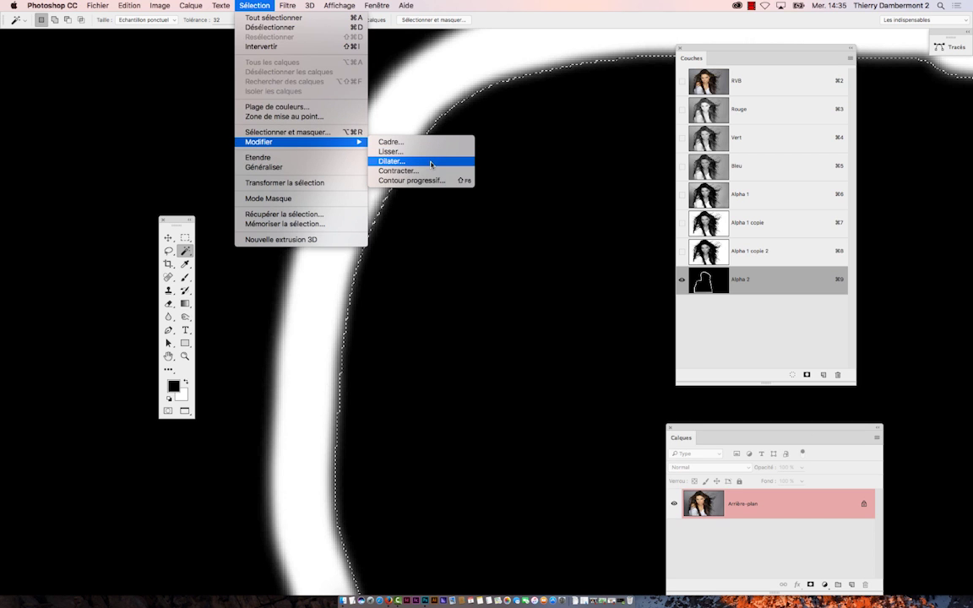
pyautogui.click(430, 162)
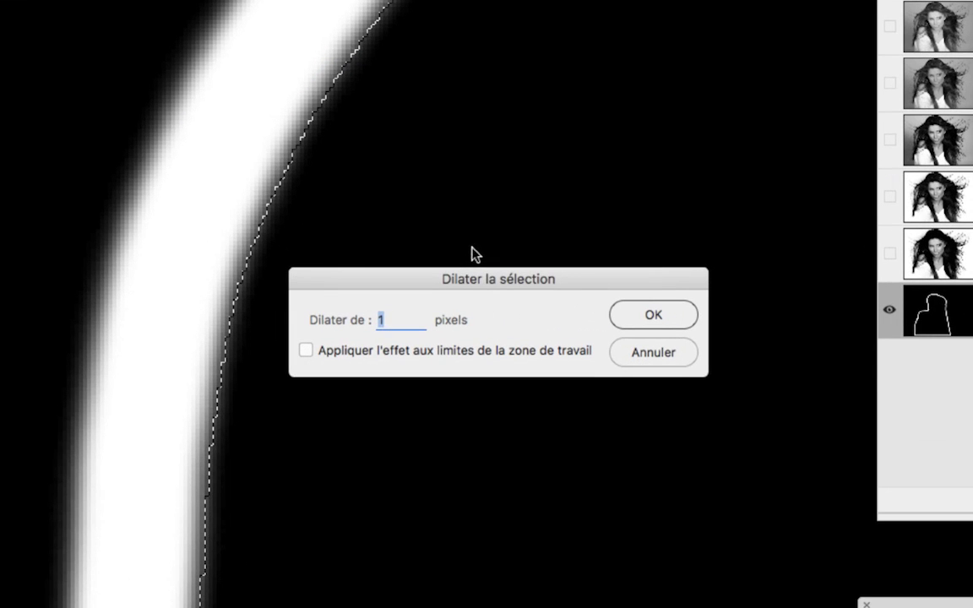
pyautogui.write('10')
pyautogui.press('Return')
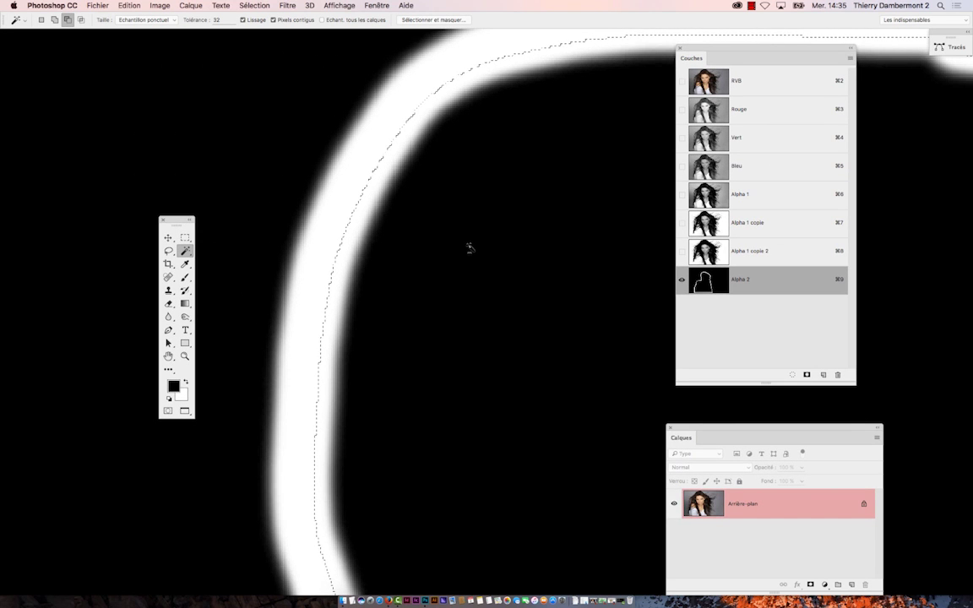
pyautogui.scroll(-2, 467, 252)
pyautogui.scroll(-1, 469, 257)
pyautogui.scroll(-1, 417, 210)
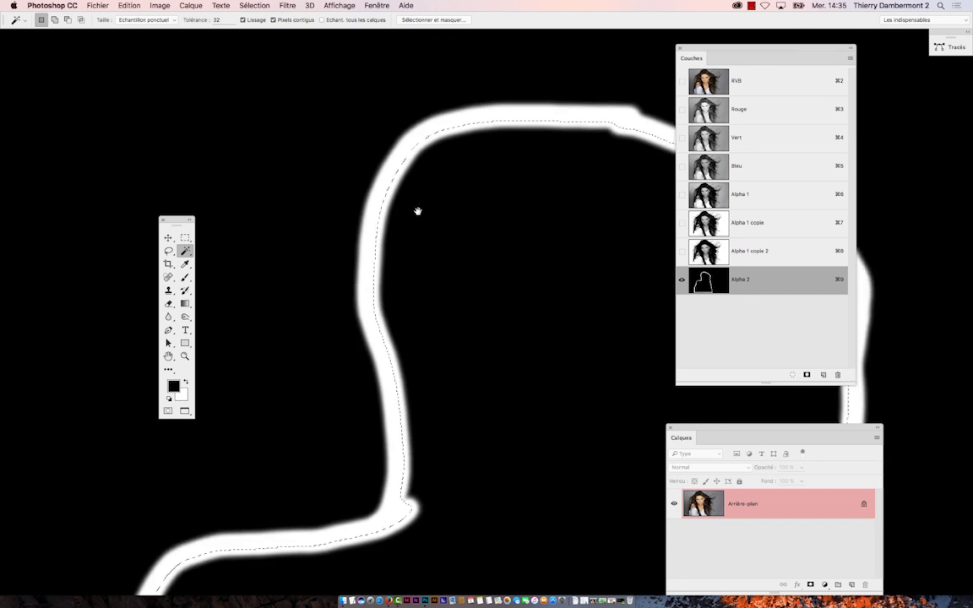
pyautogui.scroll(-2, 433, 252)
pyautogui.scroll(-3, 427, 250)
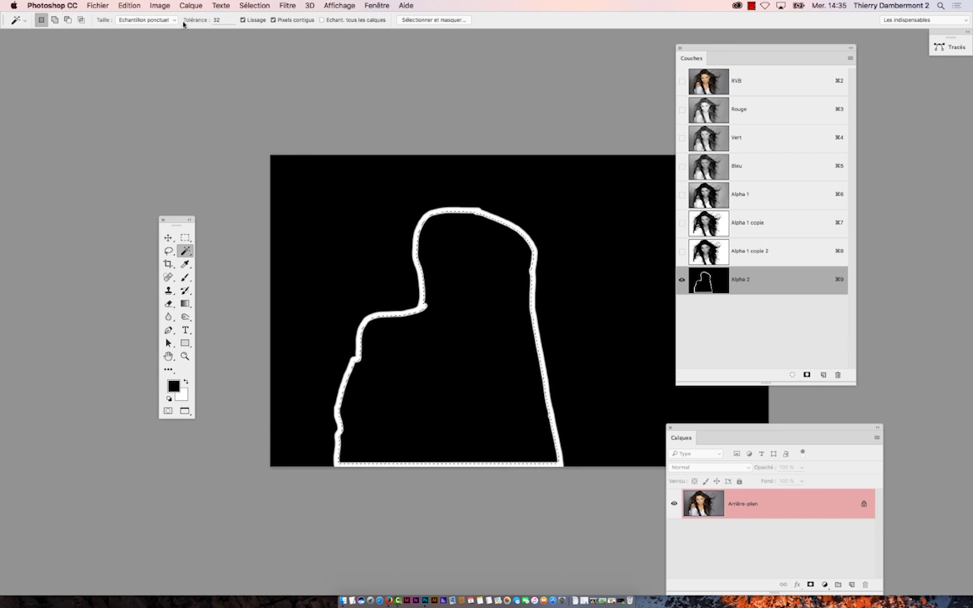
# Fill the selection with Blanc via Edition > Remplir, then deselect
pyautogui.click(129, 5)
pyautogui.click(135, 156)
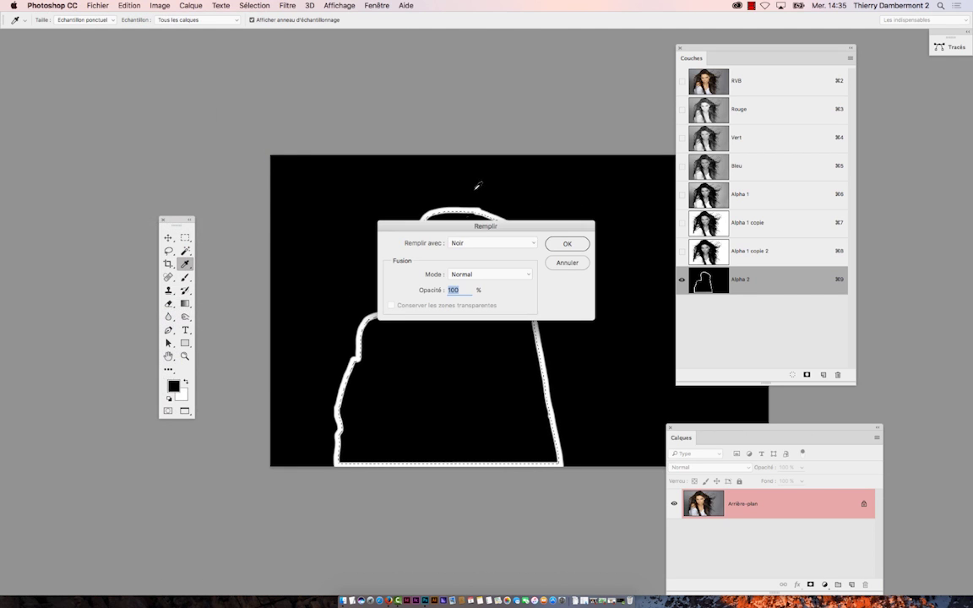
pyautogui.click(469, 244)
pyautogui.click(475, 260)
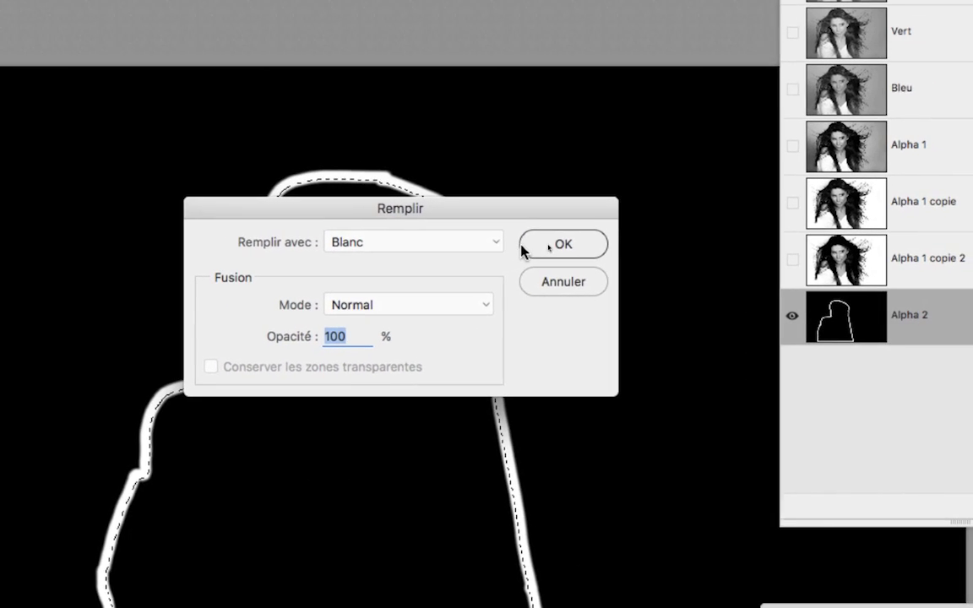
pyautogui.click(646, 239)
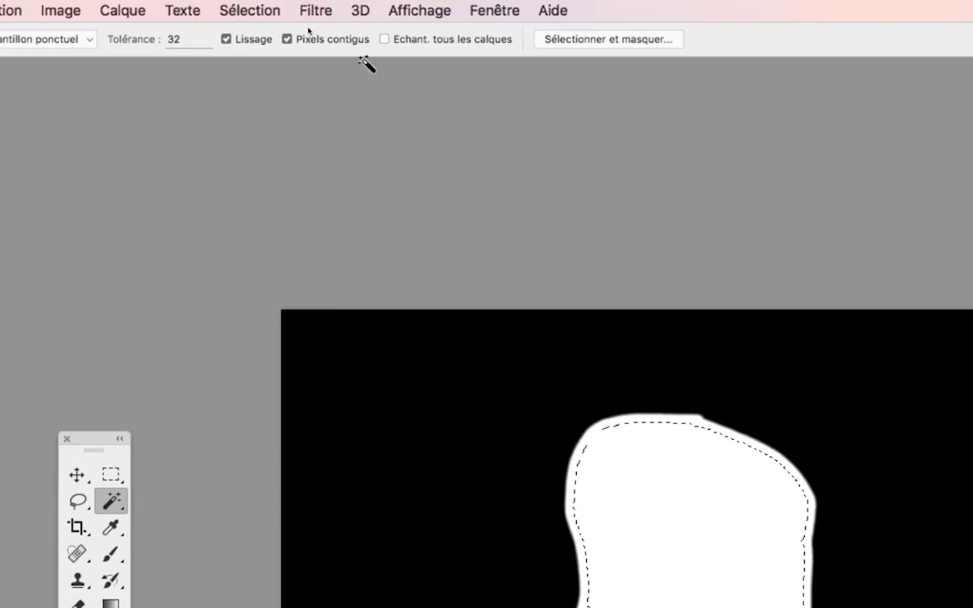
pyautogui.click(329, 10)
pyautogui.click(334, 27)
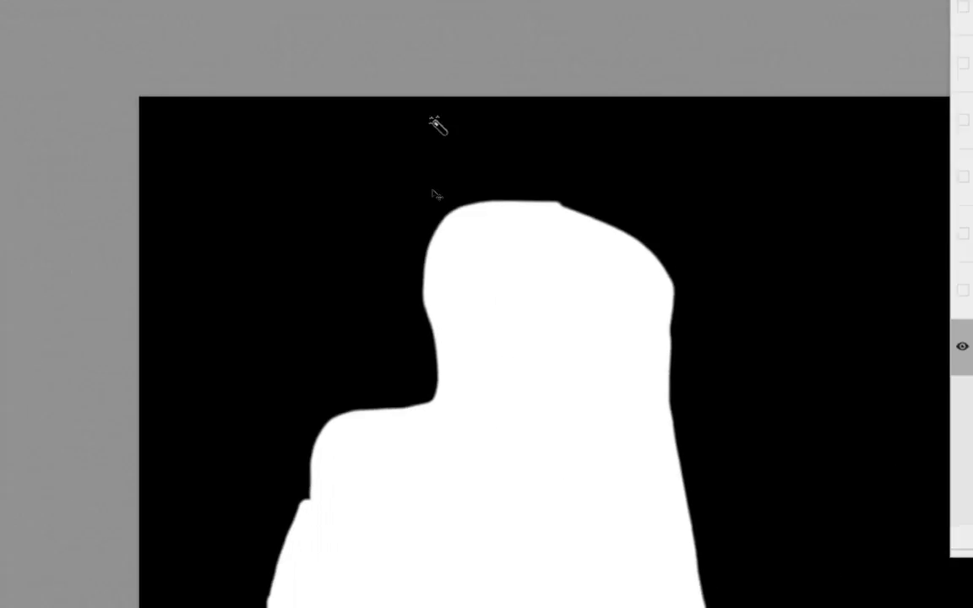